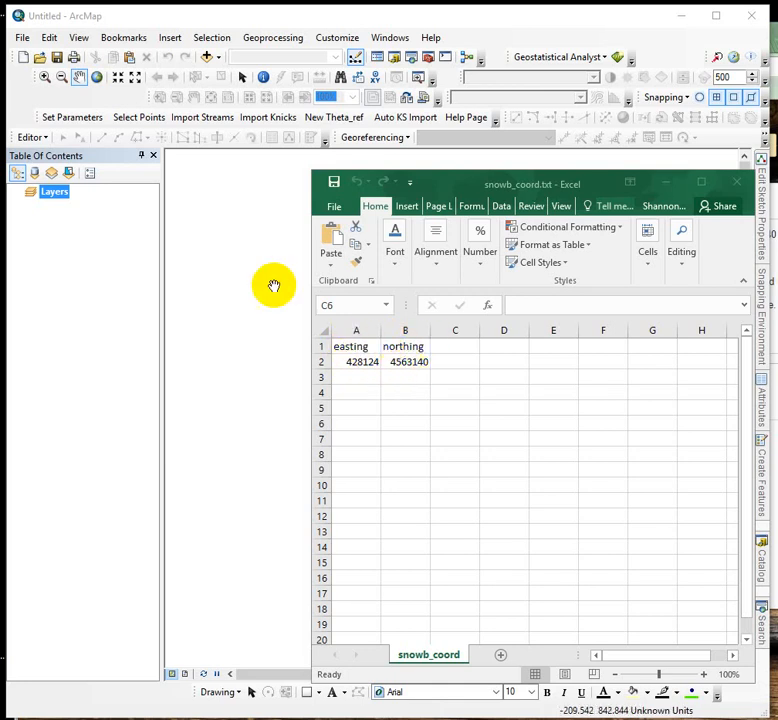
Try to save the spreadsheet as snowb_coord.txt in Text (Tab delimited) format in the Lab11_yurt folder
{"action": "left_click", "coordinate": [337, 210]}
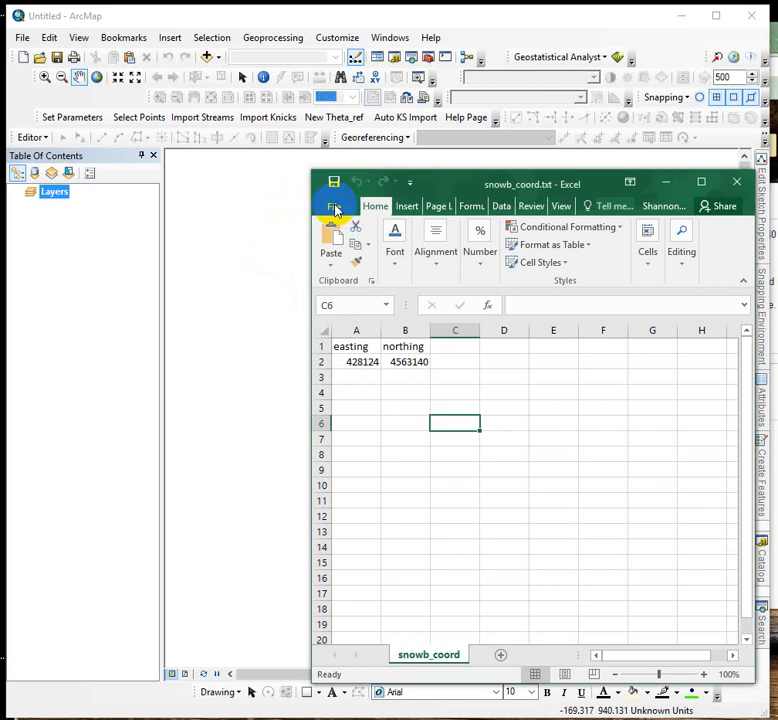
{"action": "left_click", "coordinate": [336, 210]}
{"action": "left_click", "coordinate": [352, 366]}
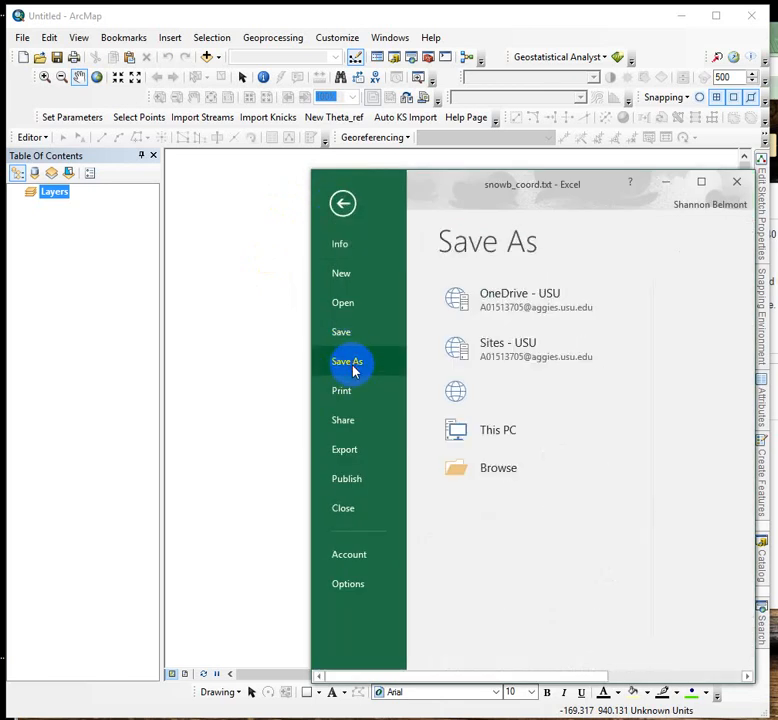
{"action": "left_click", "coordinate": [465, 515]}
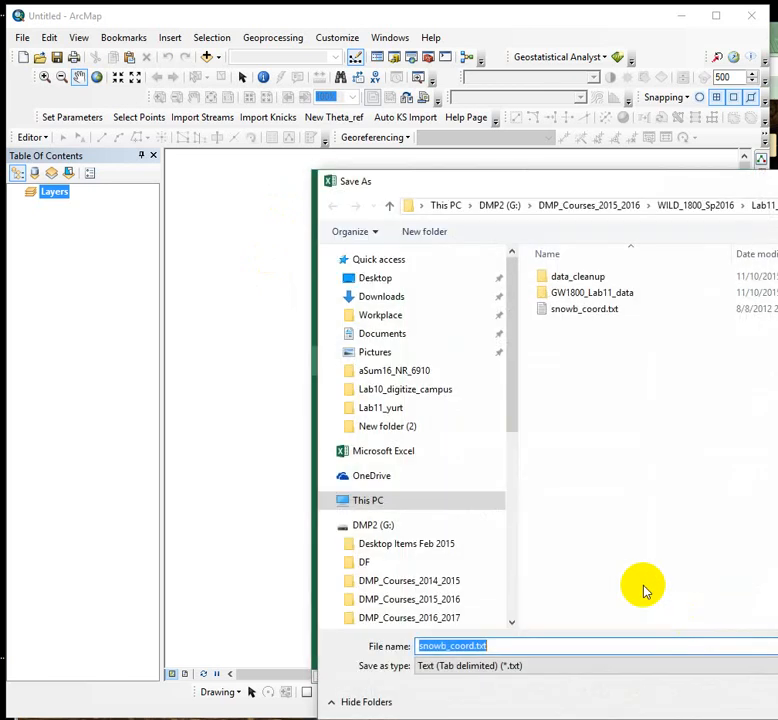
{"action": "left_click", "coordinate": [455, 667]}
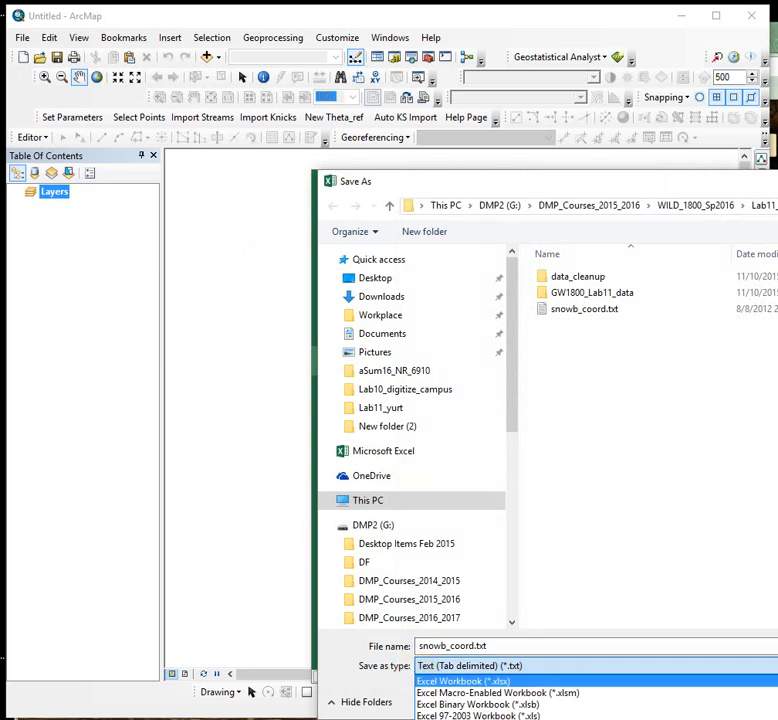
{"action": "left_click", "coordinate": [776, 186]}
{"action": "left_click_drag", "start_coordinate": [776, 188], "coordinate": [682, 11]}
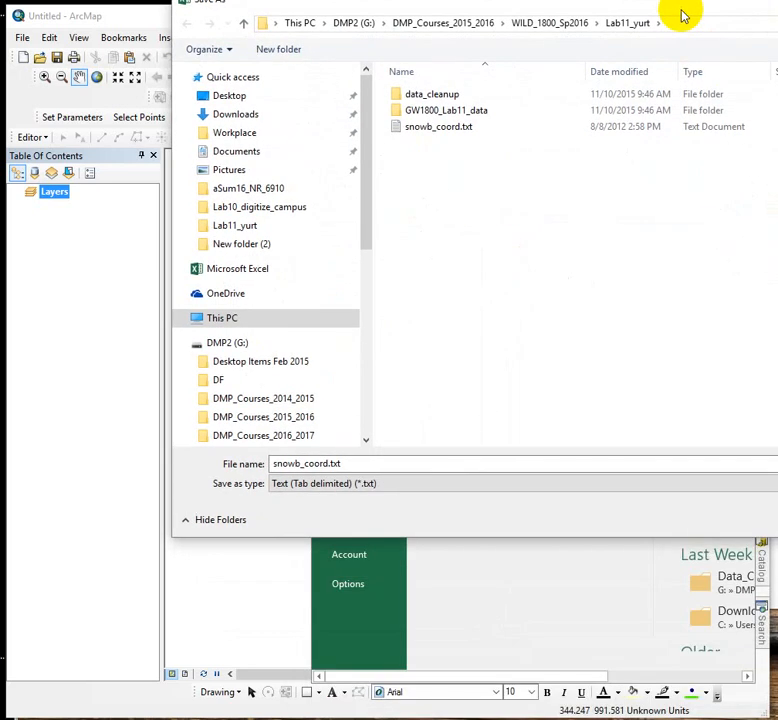
{"action": "left_click", "coordinate": [375, 487]}
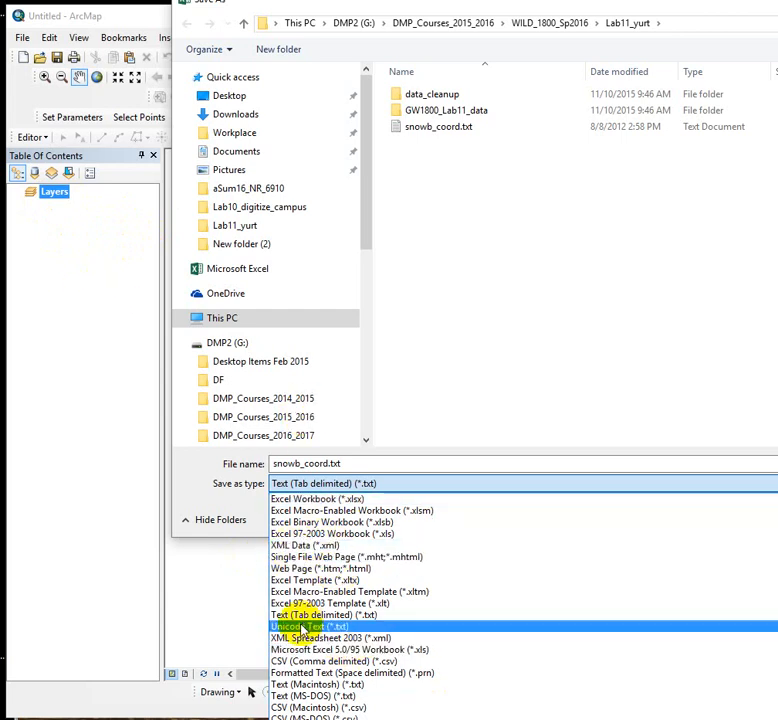
{"action": "left_click", "coordinate": [343, 616]}
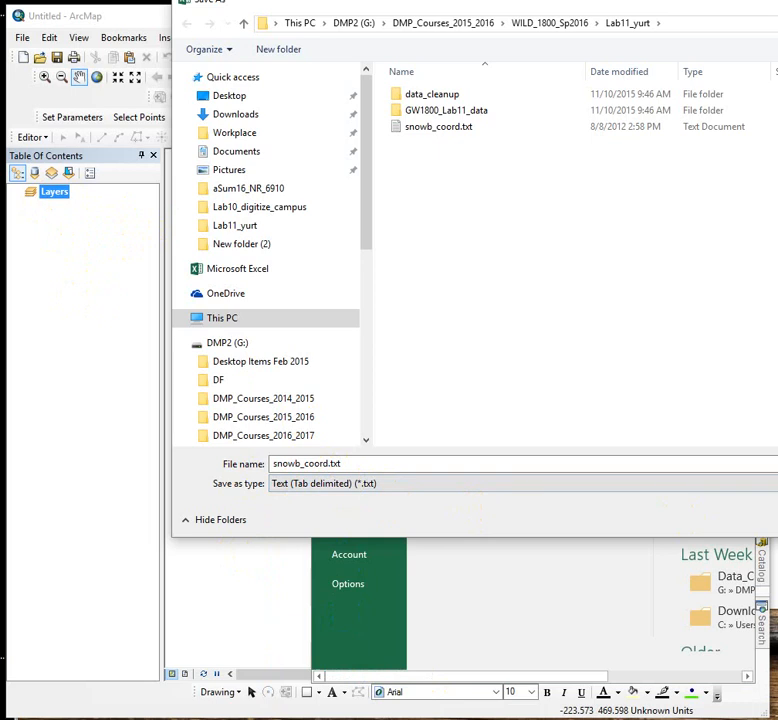
{"action": "key", "text": "Return"}
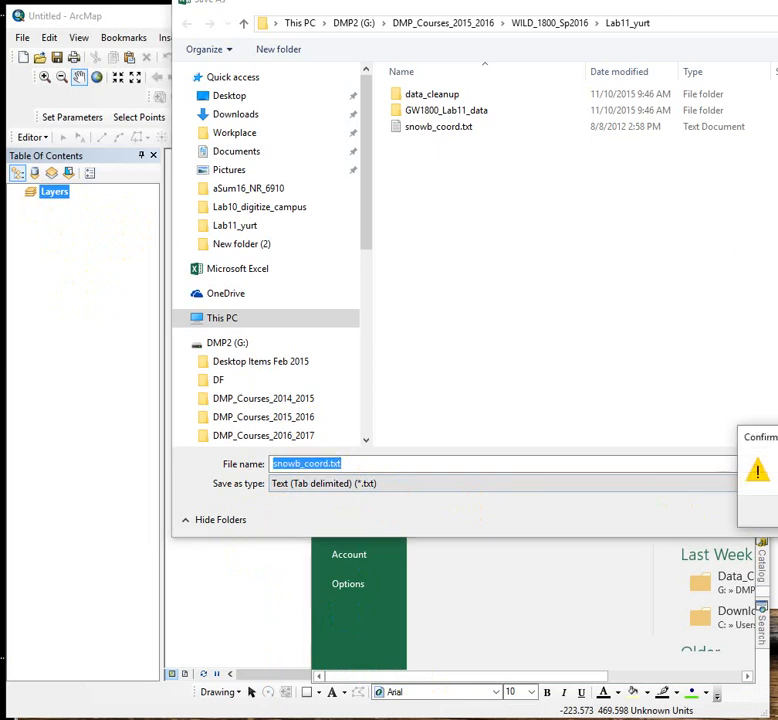
{"action": "key", "text": "Escape"}
{"action": "key", "text": "Escape"}
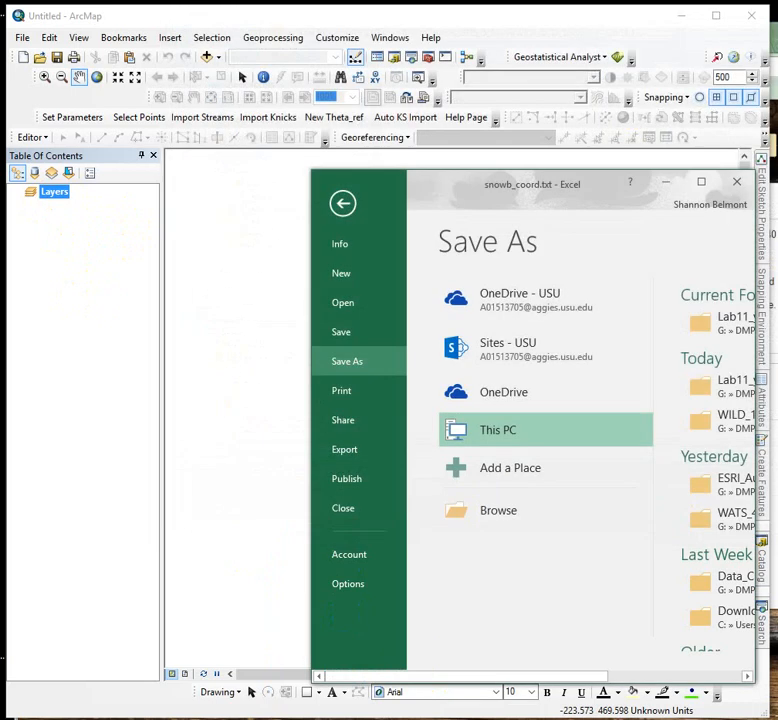
Close the snowb_coord.txt spreadsheet window
{"action": "left_click", "coordinate": [342, 205]}
{"action": "left_click_drag", "start_coordinate": [535, 182], "coordinate": [355, 189]}
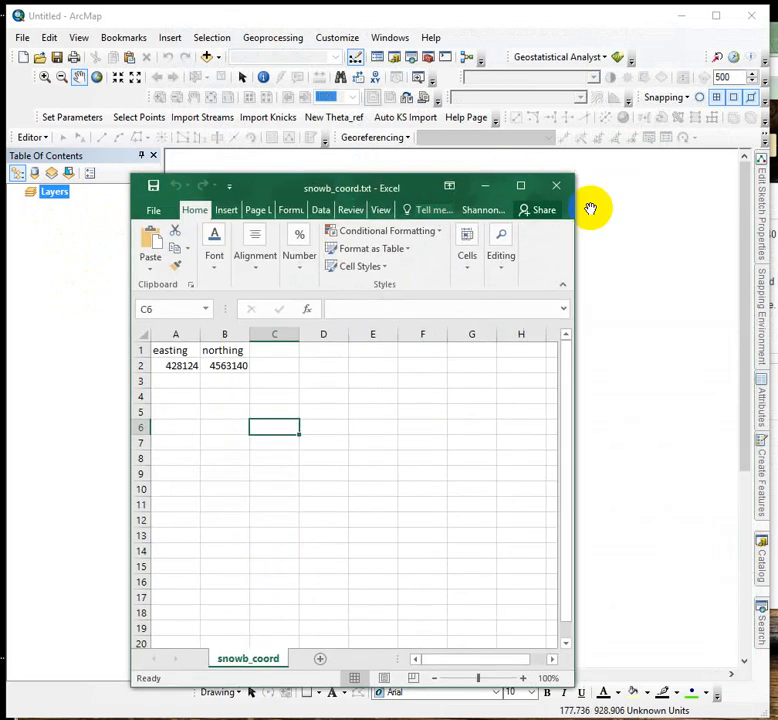
{"action": "left_click", "coordinate": [557, 186]}
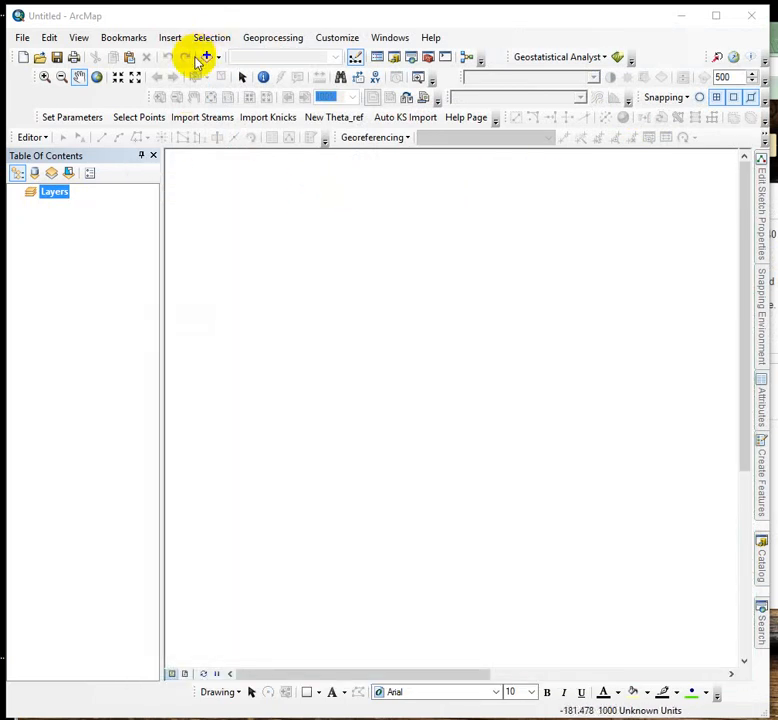
Add the snowb_coord.txt table to the map with Add Data
{"action": "left_click", "coordinate": [206, 57]}
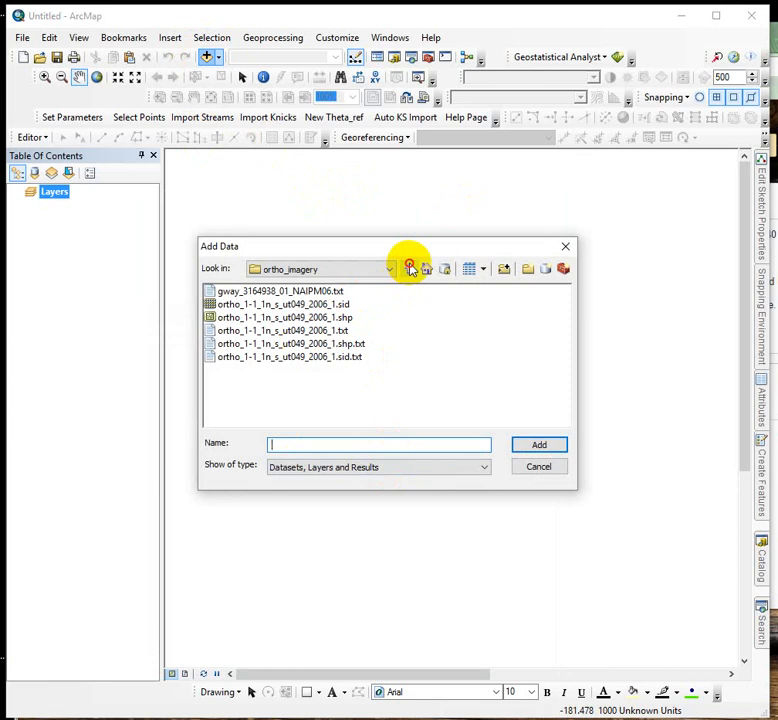
{"action": "left_click", "coordinate": [410, 270]}
{"action": "left_click", "coordinate": [411, 273]}
{"action": "left_click", "coordinate": [410, 272]}
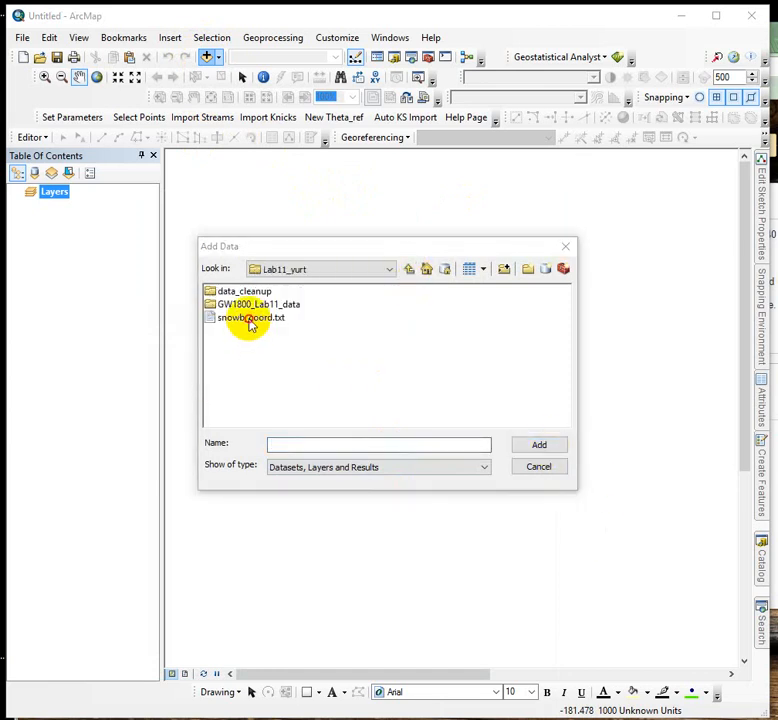
{"action": "left_click", "coordinate": [252, 318]}
{"action": "left_click", "coordinate": [552, 444]}
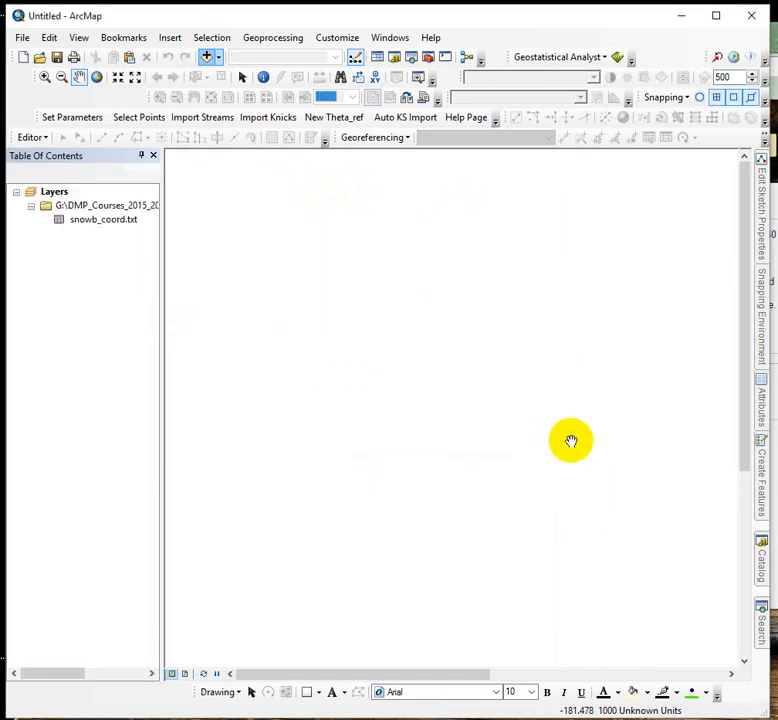
Open the snowb_coord.txt table to review its easting and northing values, then close it
{"action": "right_click", "coordinate": [64, 224]}
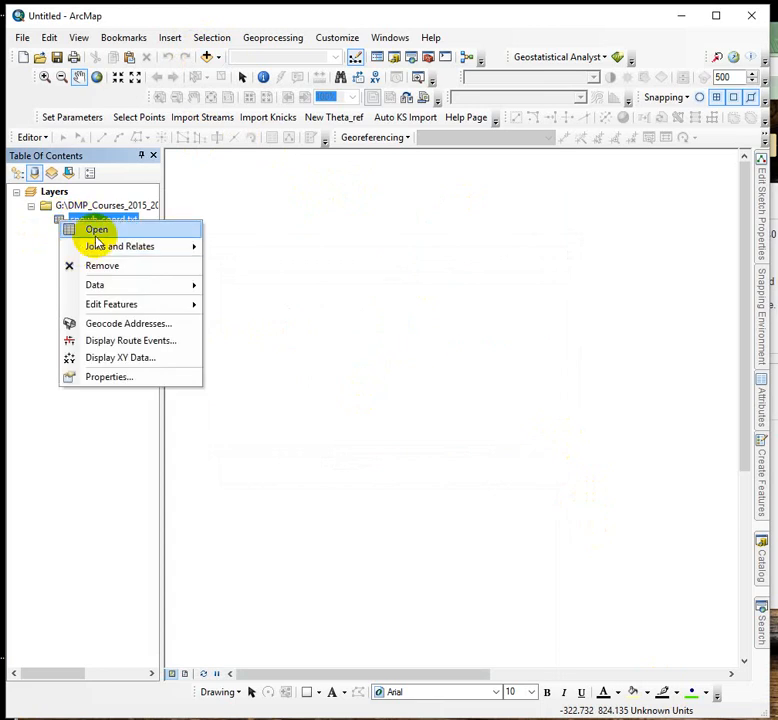
{"action": "left_click", "coordinate": [97, 233]}
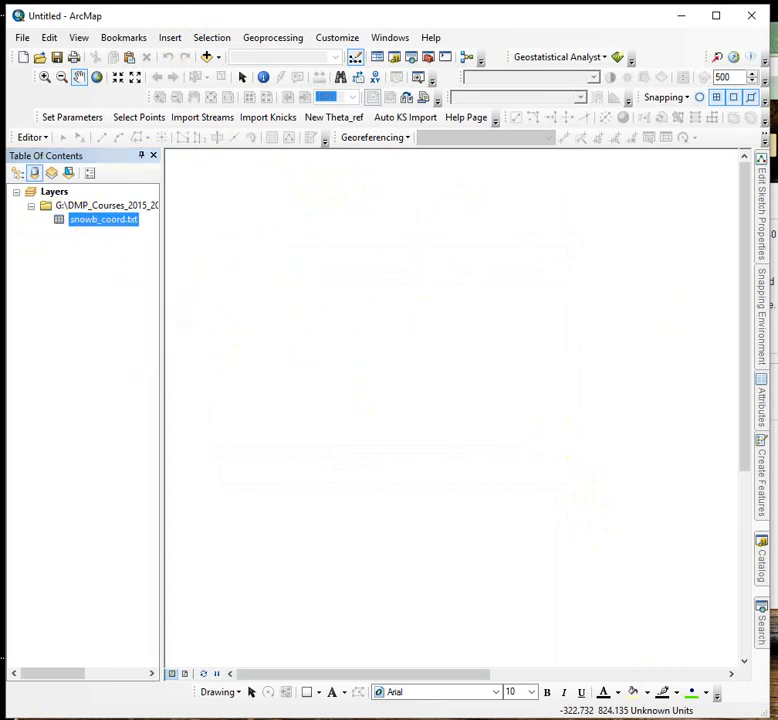
{"action": "left_click_drag", "start_coordinate": [2, 204], "coordinate": [461, 203]}
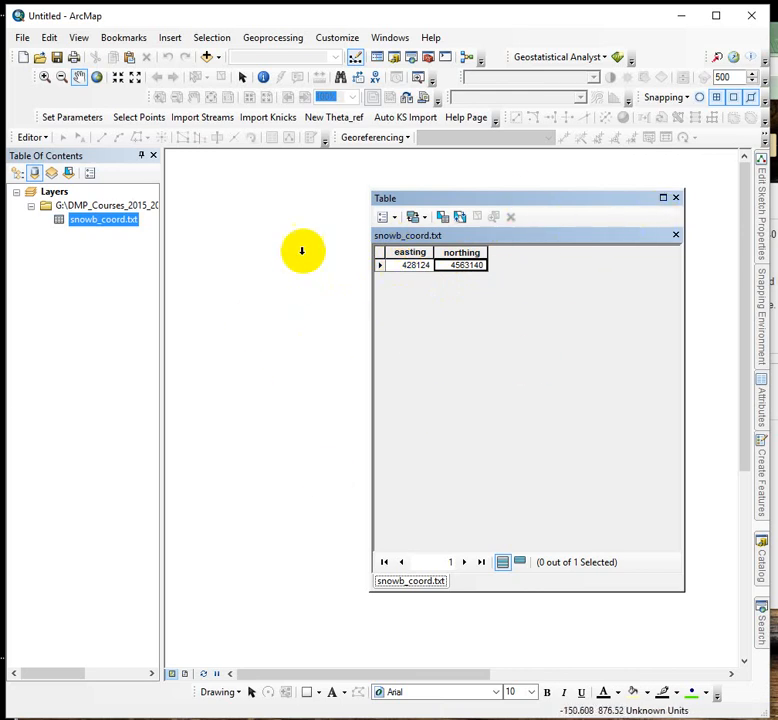
{"action": "left_click", "coordinate": [676, 198]}
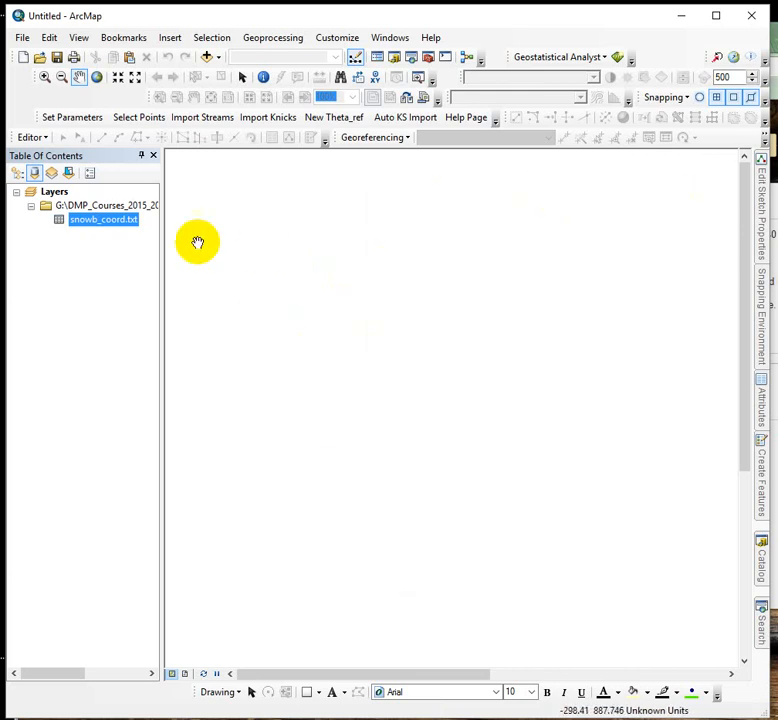
Start Display XY Data for snowb_coord.txt, using easting as the X field and northing as the Y field
{"action": "right_click", "coordinate": [115, 222]}
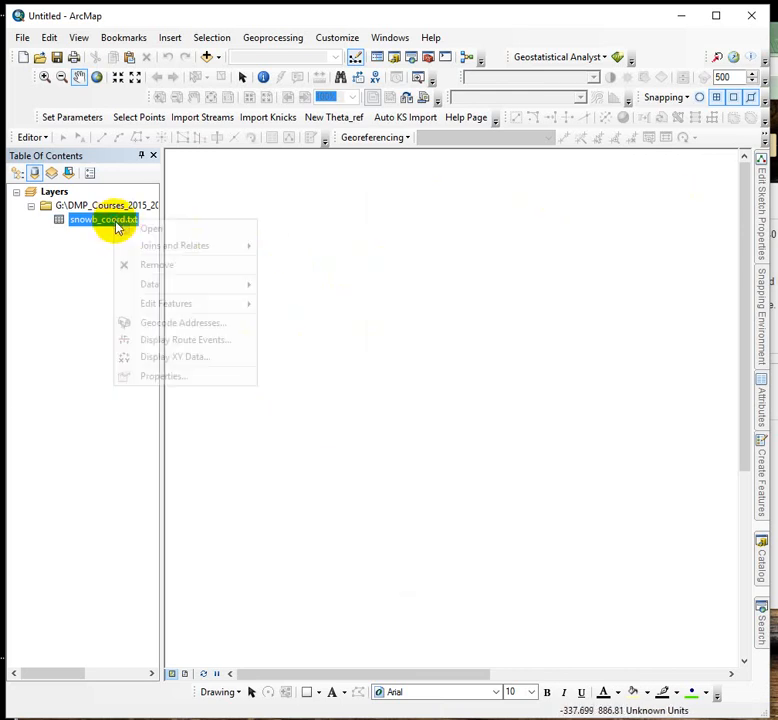
{"action": "left_click", "coordinate": [162, 359]}
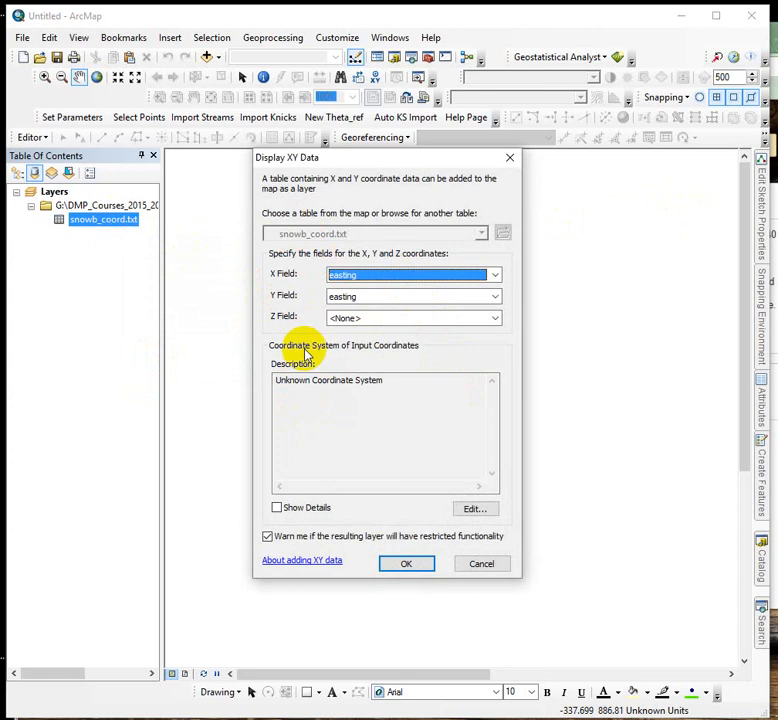
{"action": "left_click", "coordinate": [494, 297]}
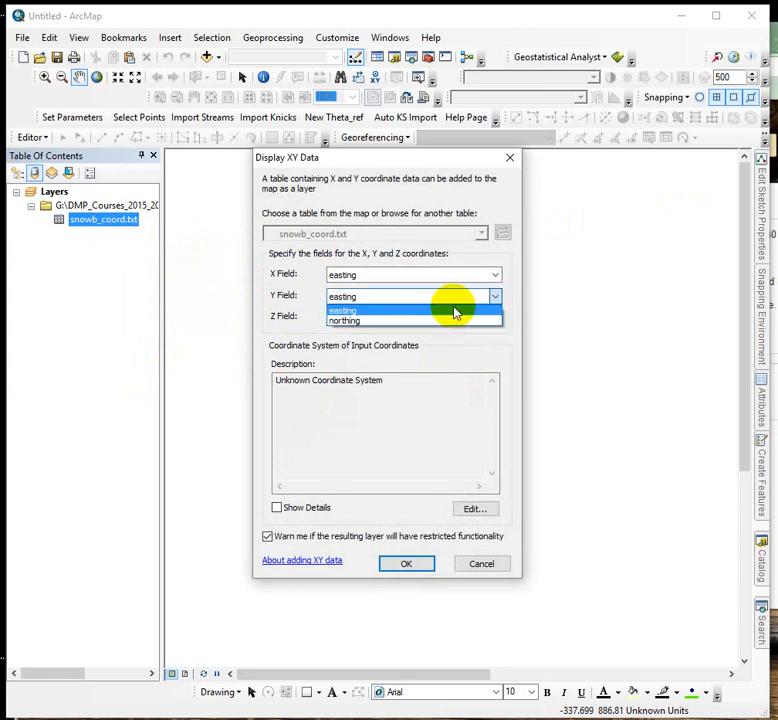
{"action": "left_click", "coordinate": [383, 321]}
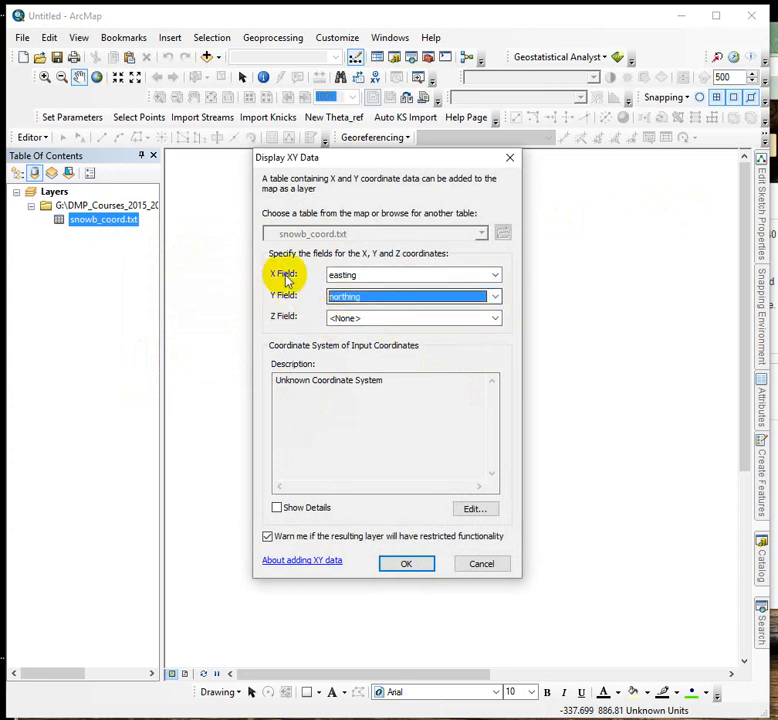
{"action": "left_click", "coordinate": [493, 275]}
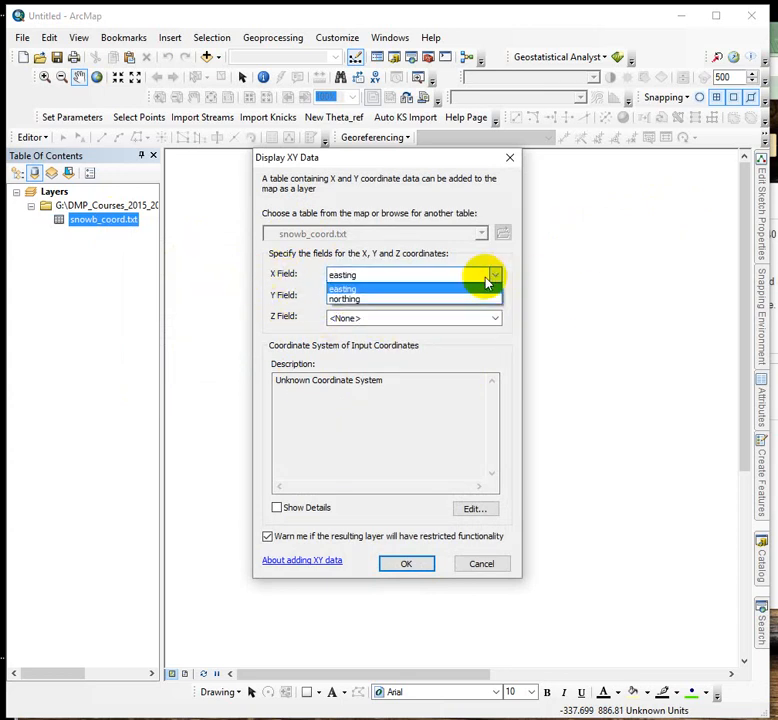
{"action": "left_click", "coordinate": [389, 290]}
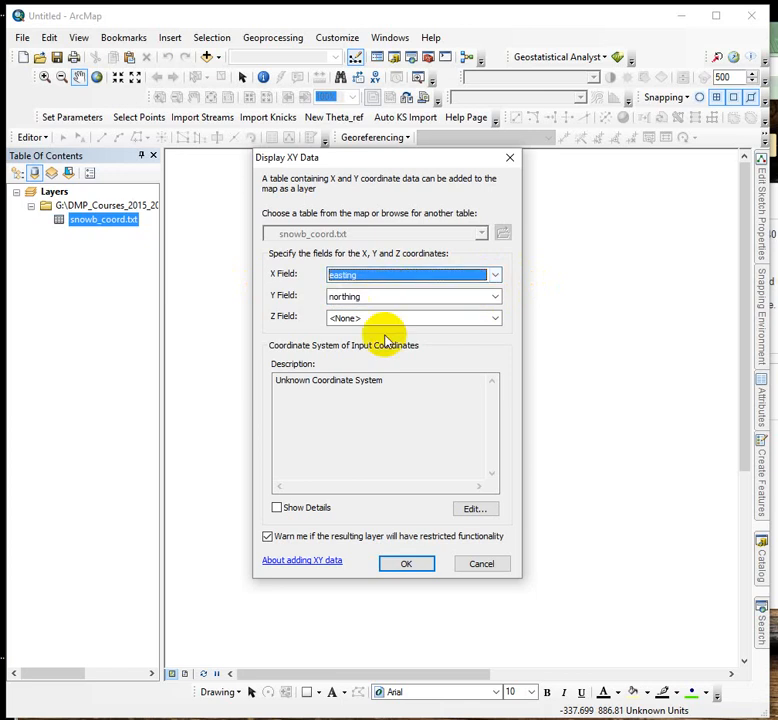
Set the input coordinate system to NAD 1983 UTM Zone 12N and create the XY event layer
{"action": "left_click", "coordinate": [482, 508]}
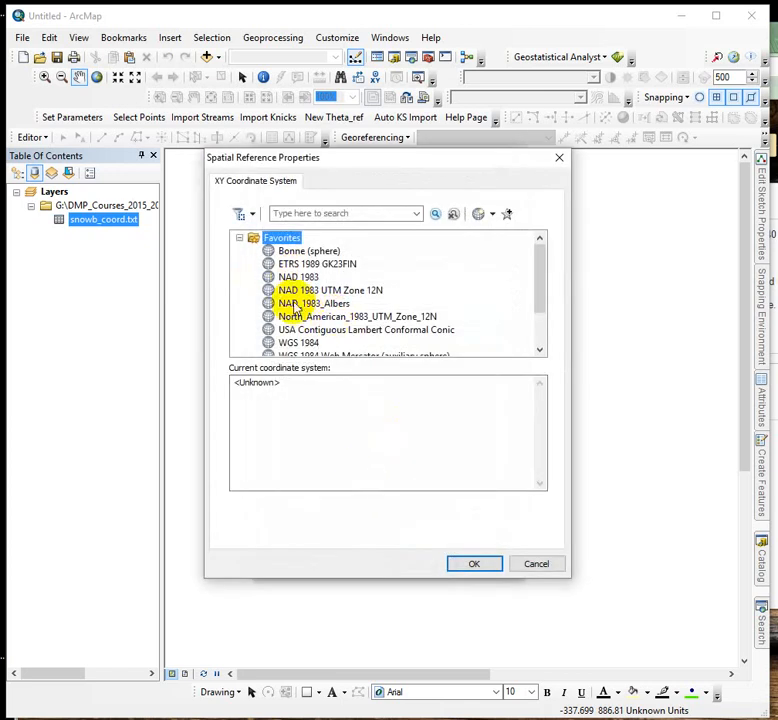
{"action": "left_click", "coordinate": [238, 238]}
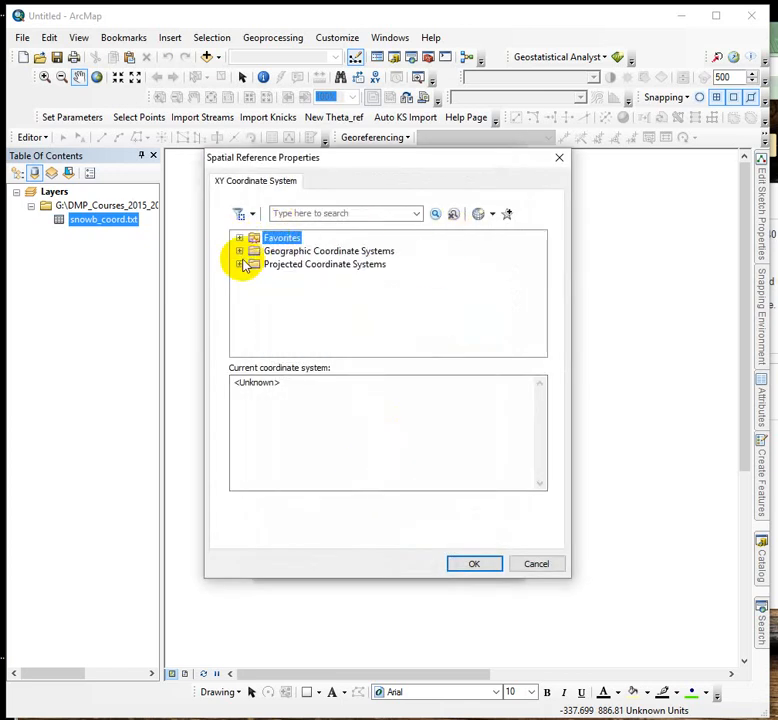
{"action": "left_click", "coordinate": [239, 264]}
{"action": "left_click", "coordinate": [254, 354]}
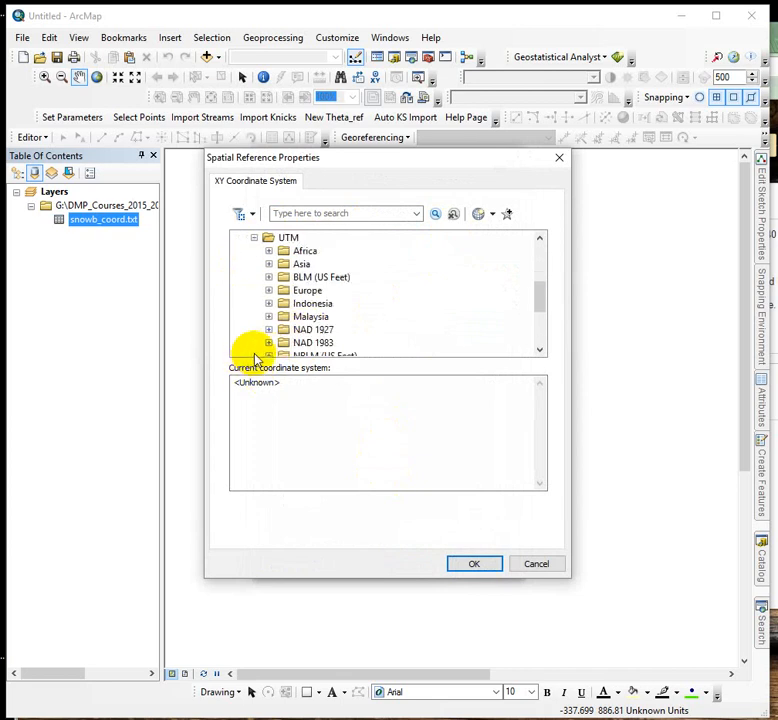
{"action": "left_click", "coordinate": [268, 342]}
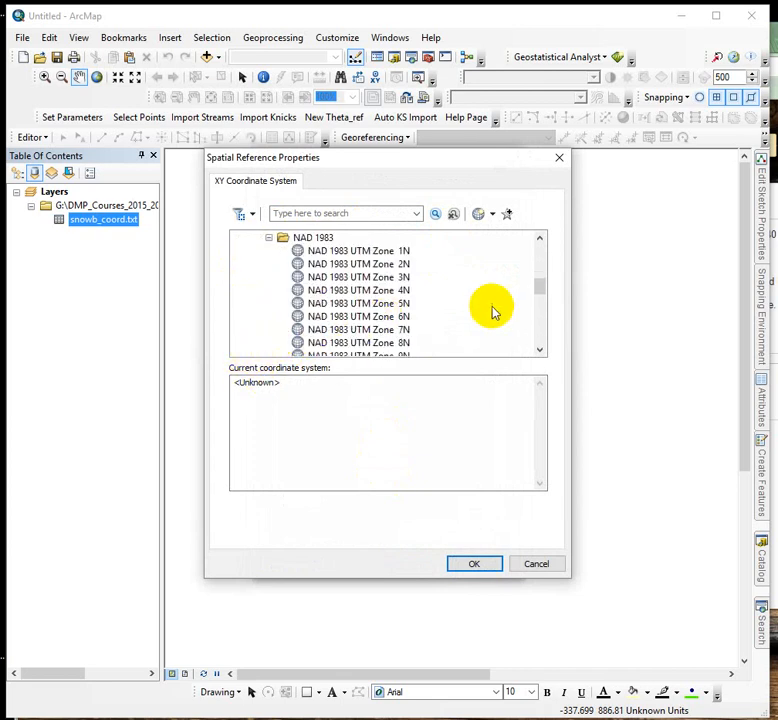
{"action": "scroll", "coordinate": [480, 313], "scroll_direction": "down", "scroll_amount": 2}
{"action": "left_click", "coordinate": [360, 316]}
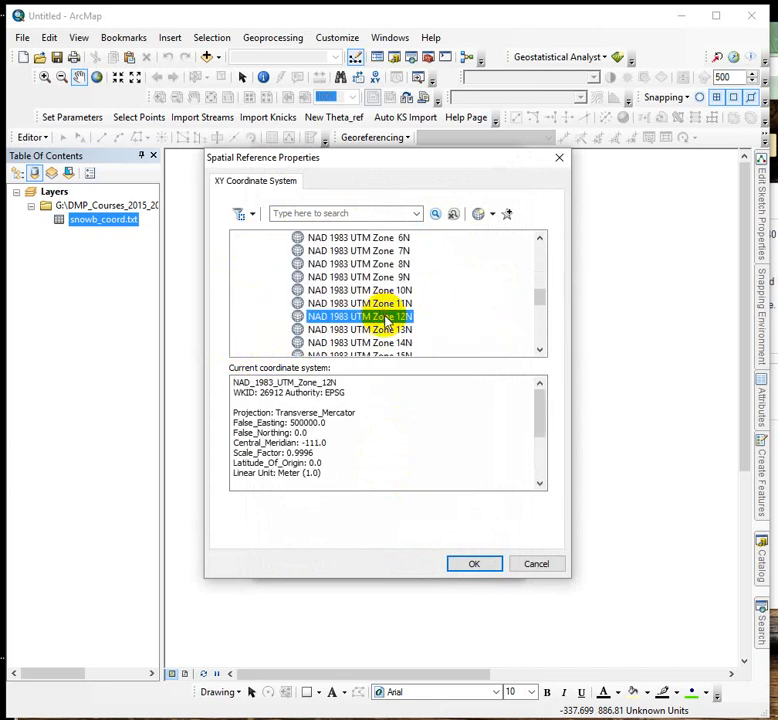
{"action": "left_click", "coordinate": [474, 564]}
{"action": "left_click", "coordinate": [407, 564]}
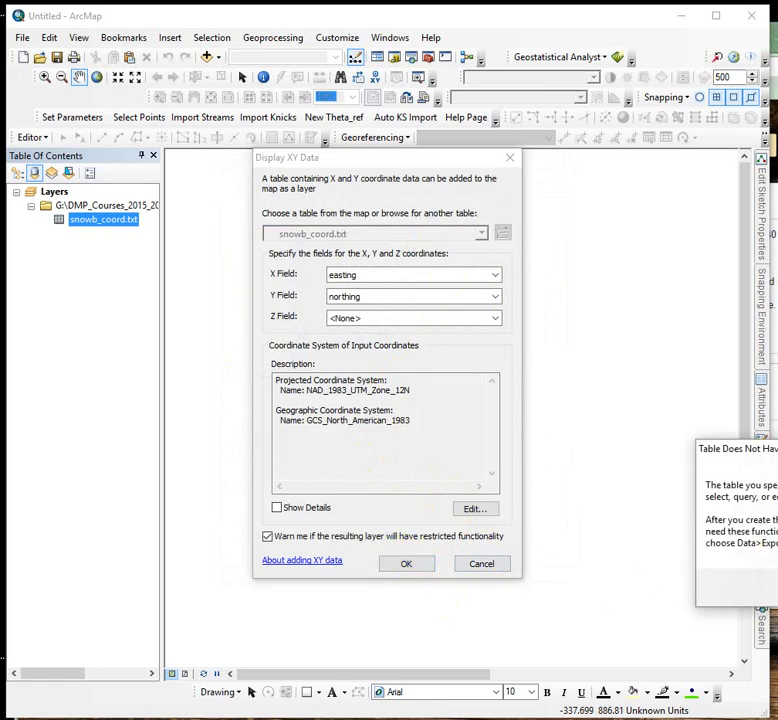
{"action": "left_click", "coordinate": [512, 537]}
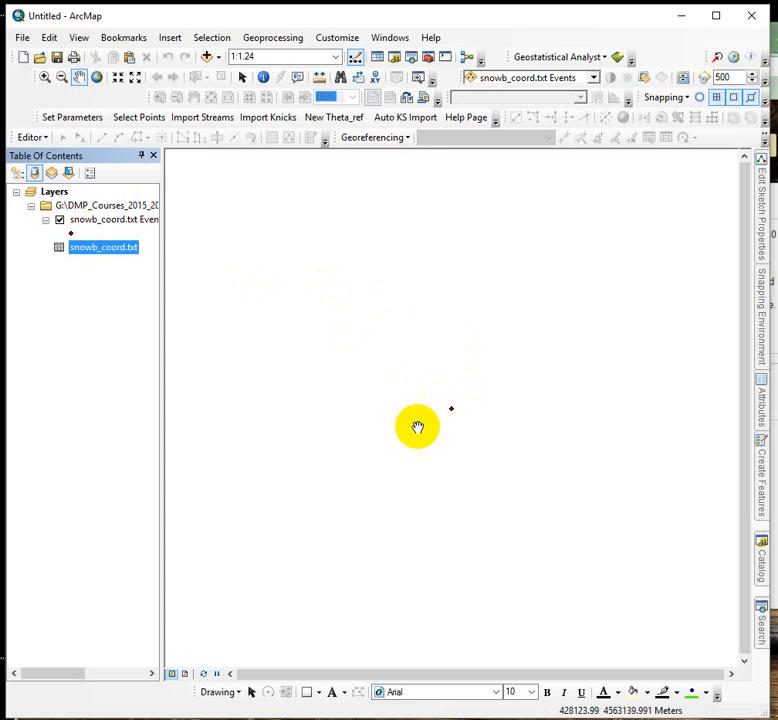
Add the Topographic basemap beneath the event point
{"action": "left_click", "coordinate": [213, 58]}
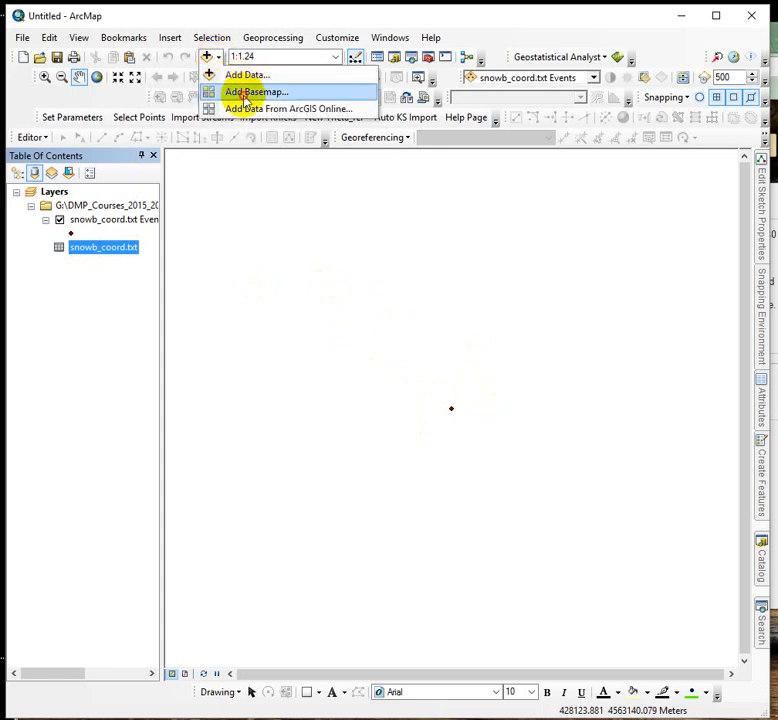
{"action": "left_click", "coordinate": [244, 93]}
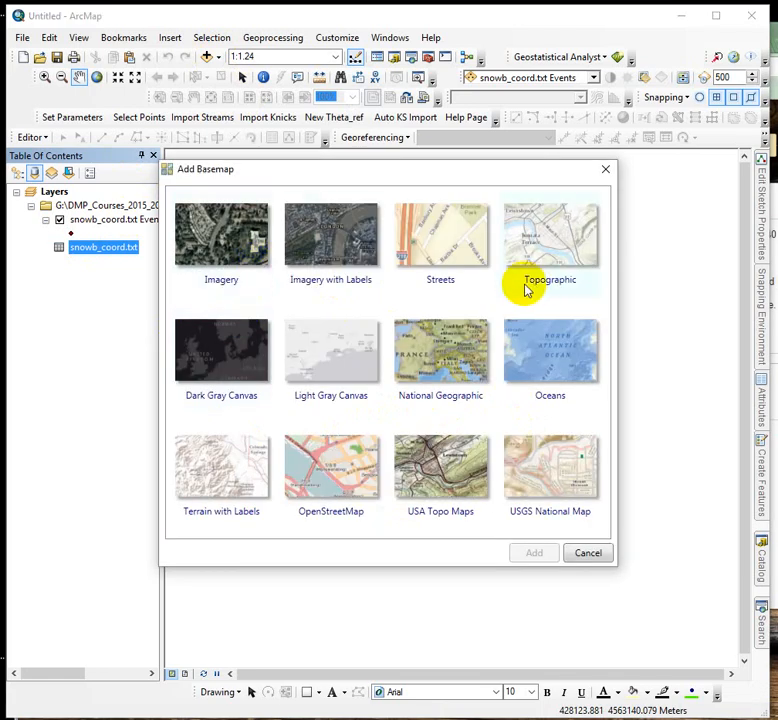
{"action": "left_click", "coordinate": [562, 233]}
{"action": "left_click", "coordinate": [532, 553]}
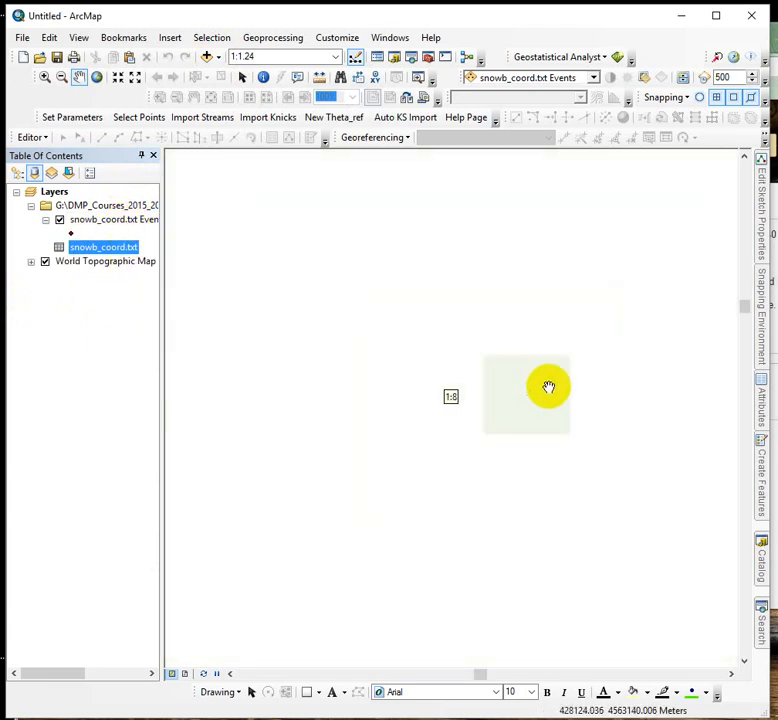
{"action": "scroll", "coordinate": [602, 394], "scroll_direction": "up", "scroll_amount": 4}
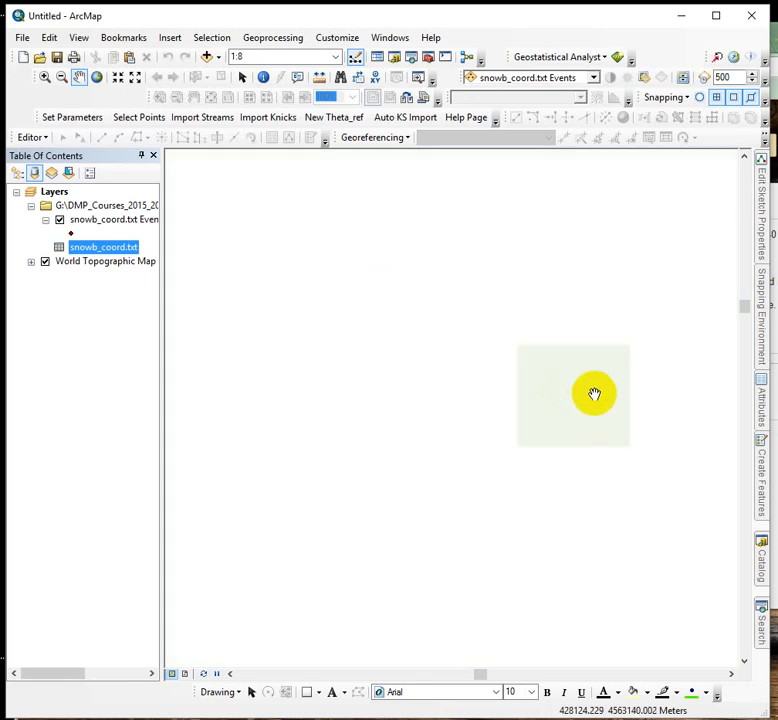
Zoom in on the plotted event point to examine its location on the topographic basemap at about 1:8,000
{"action": "scroll", "coordinate": [594, 394], "scroll_direction": "up", "scroll_amount": 1}
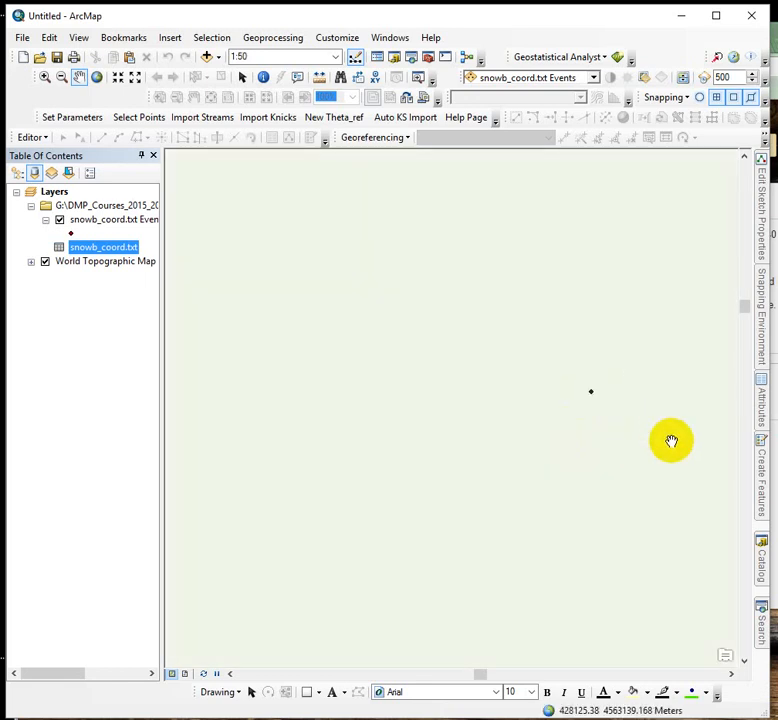
{"action": "scroll", "coordinate": [665, 432], "scroll_direction": "up", "scroll_amount": 3}
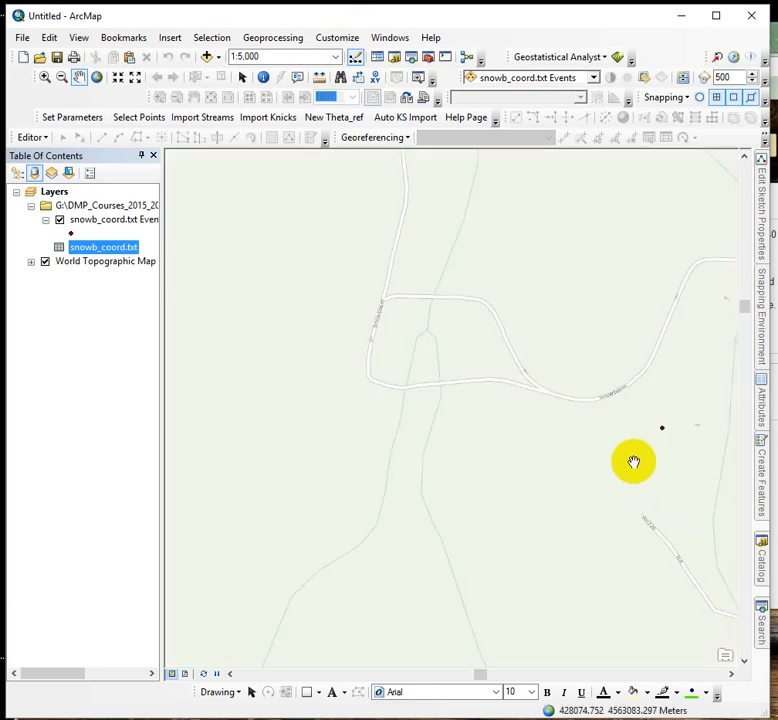
{"action": "left_click_drag", "start_coordinate": [670, 472], "coordinate": [410, 435]}
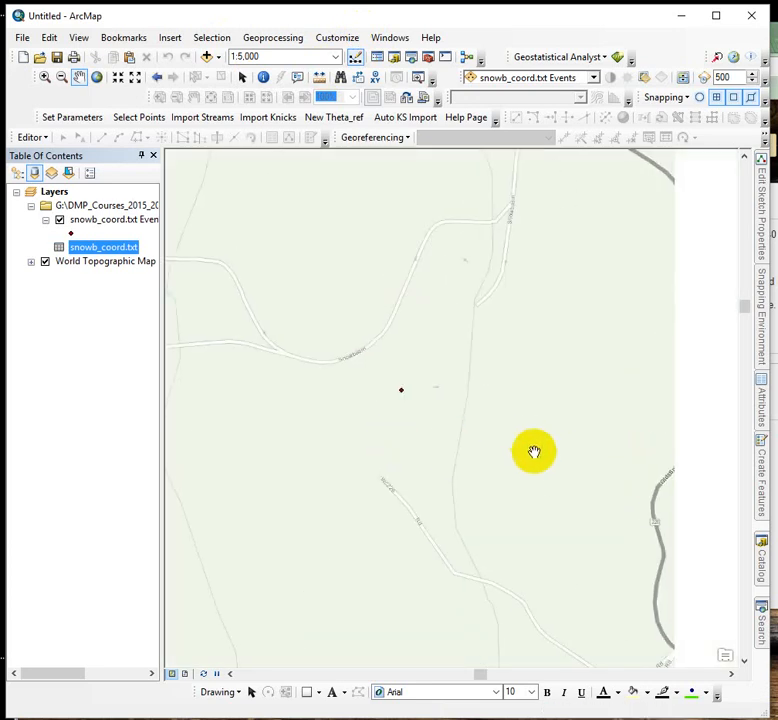
{"action": "scroll", "coordinate": [528, 440], "scroll_direction": "up", "scroll_amount": 1}
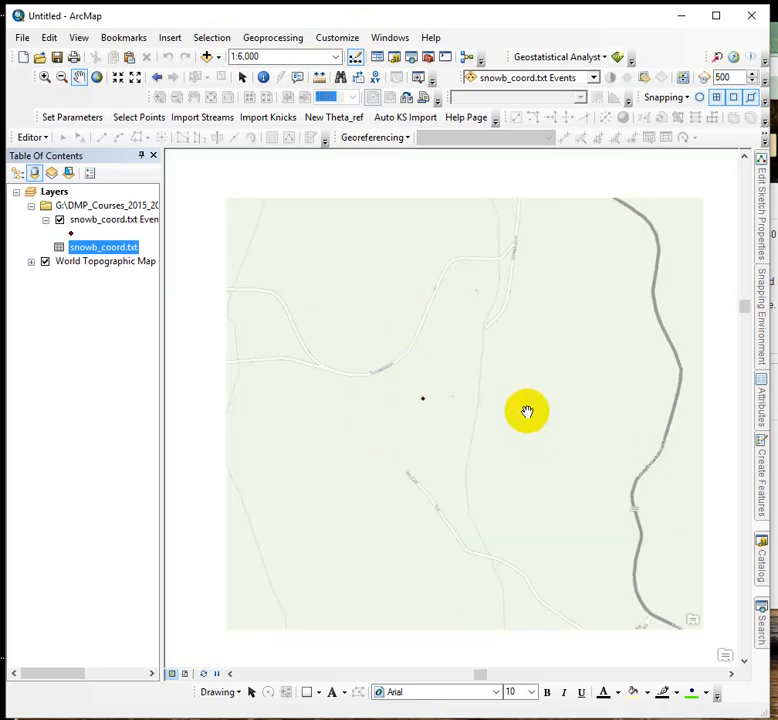
{"action": "scroll", "coordinate": [531, 424], "scroll_direction": "up", "scroll_amount": 1}
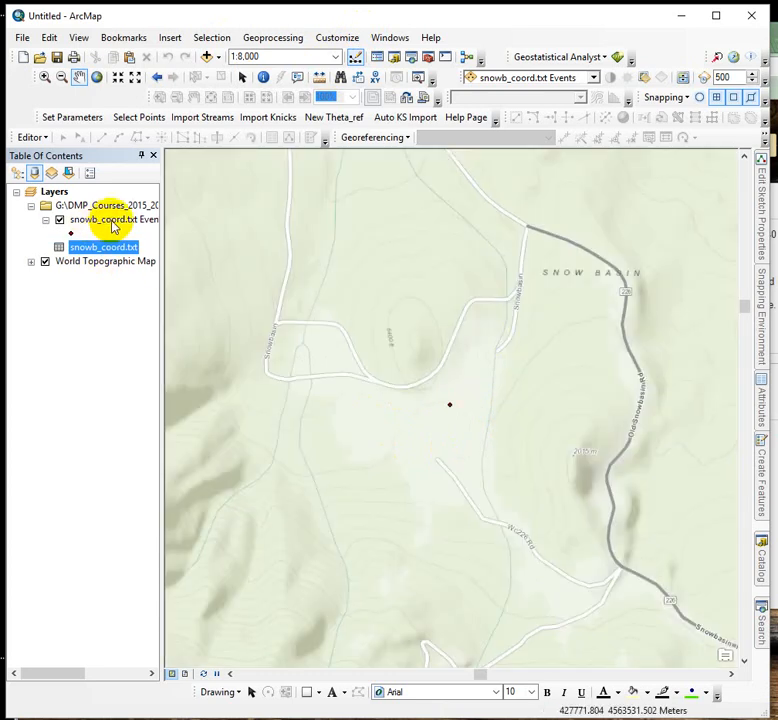
{"action": "right_click", "coordinate": [114, 224]}
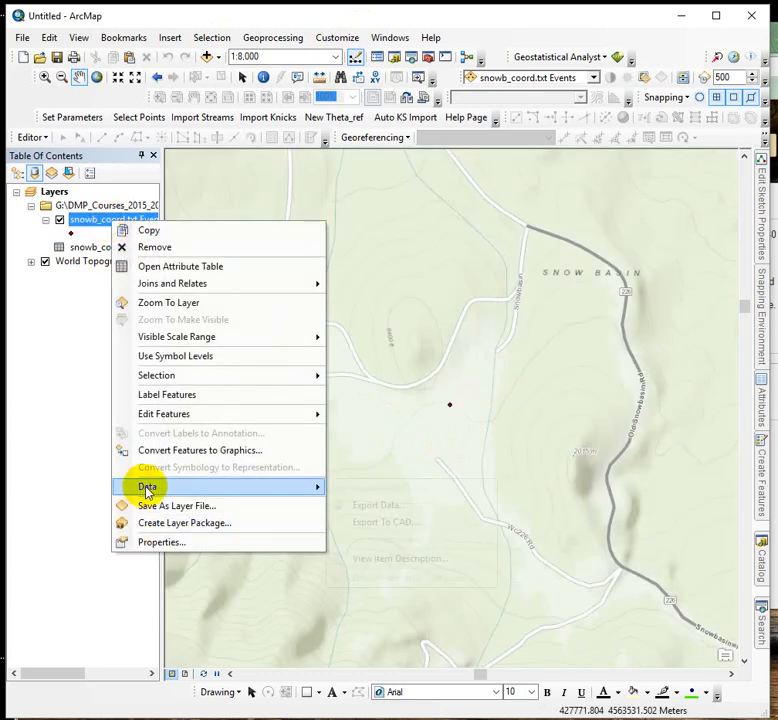
{"action": "mouse_move", "coordinate": [150, 487]}
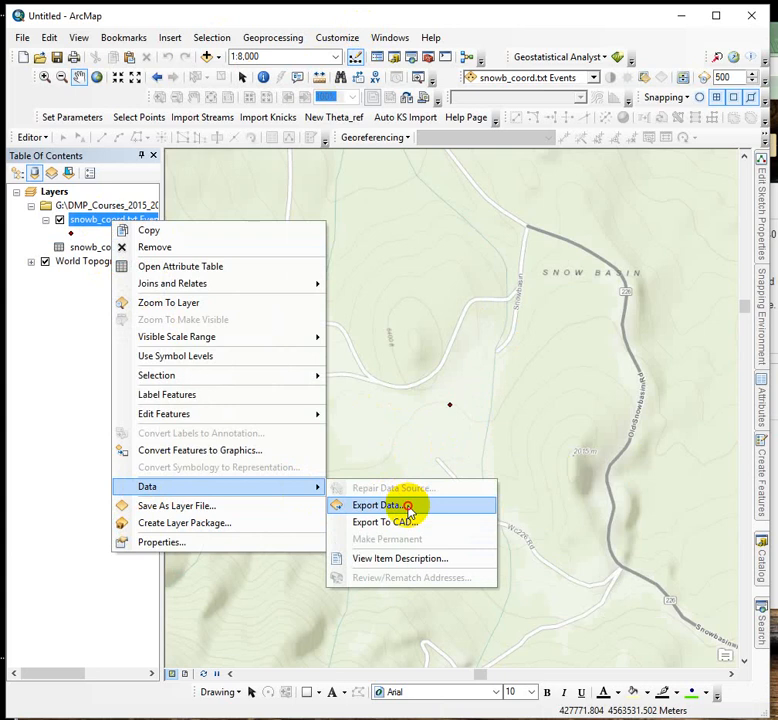
{"action": "left_click", "coordinate": [402, 506]}
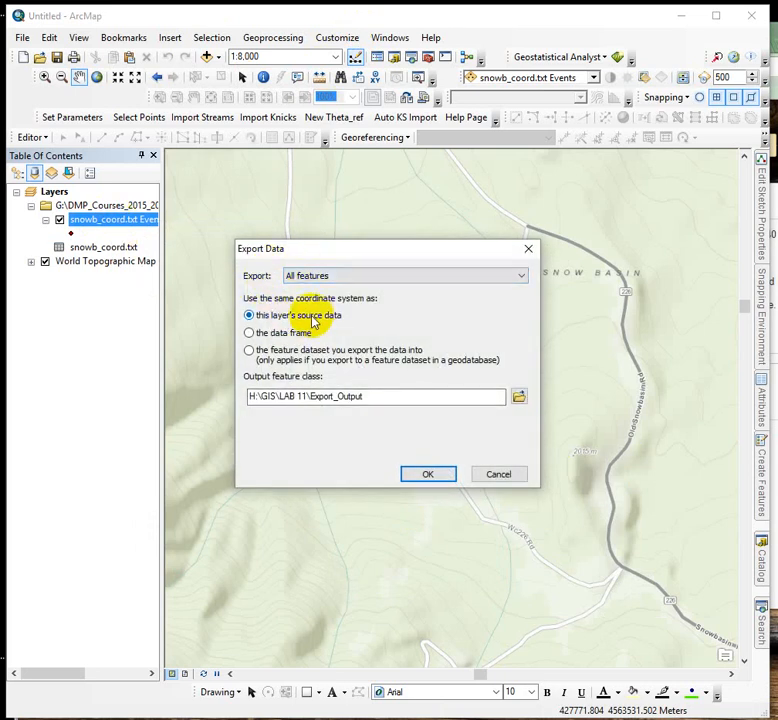
{"action": "left_click", "coordinate": [515, 398]}
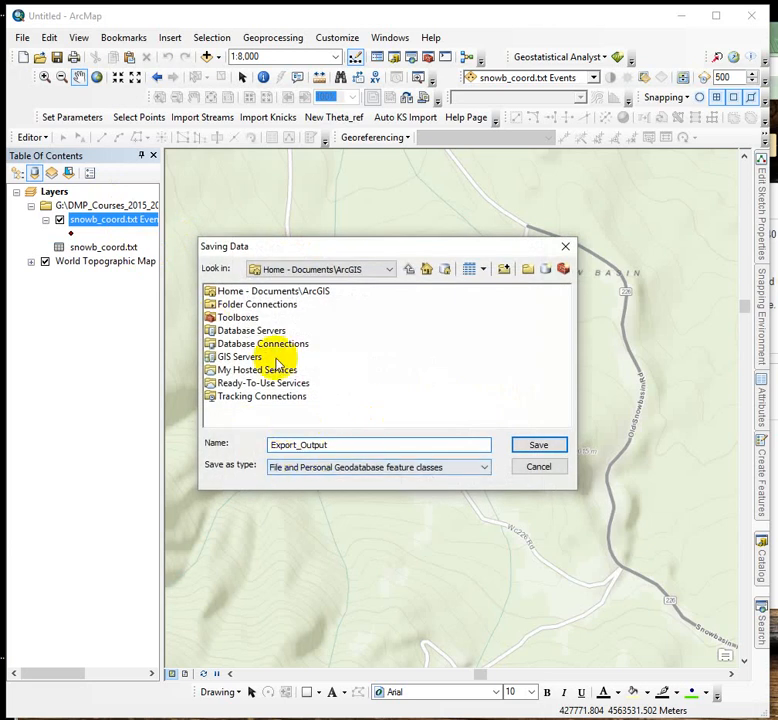
{"action": "left_click", "coordinate": [272, 474]}
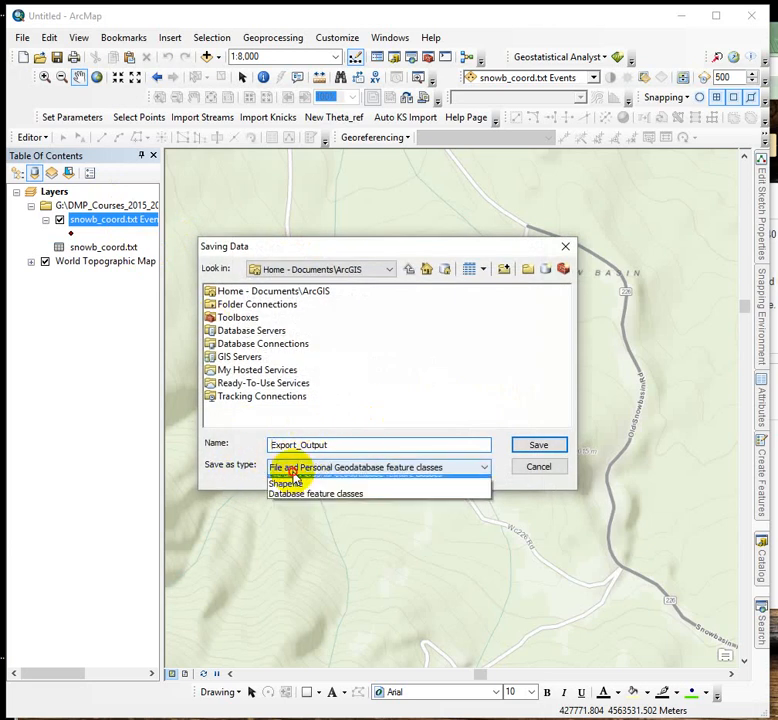
{"action": "left_click", "coordinate": [295, 489]}
{"action": "double_click", "coordinate": [350, 447]}
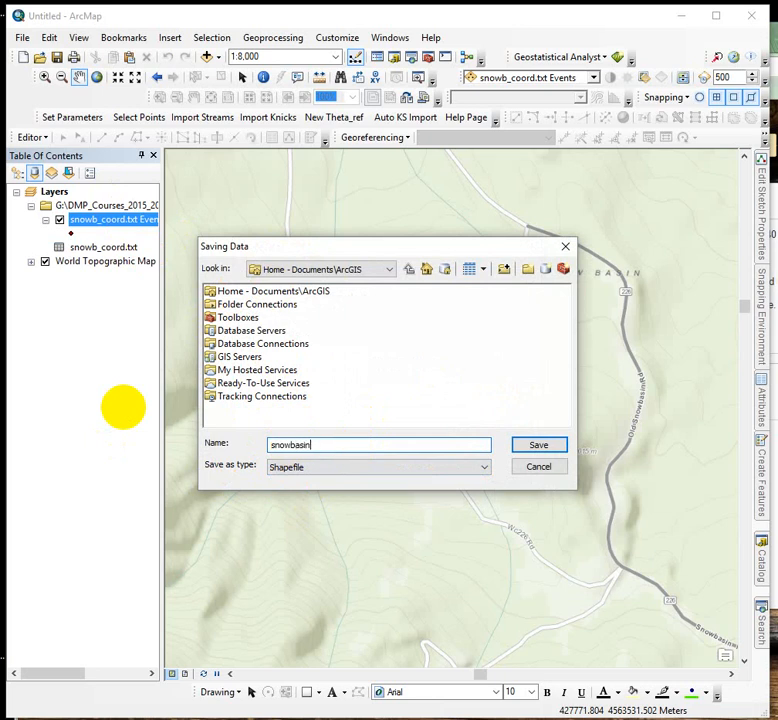
{"action": "double_click", "coordinate": [265, 307]}
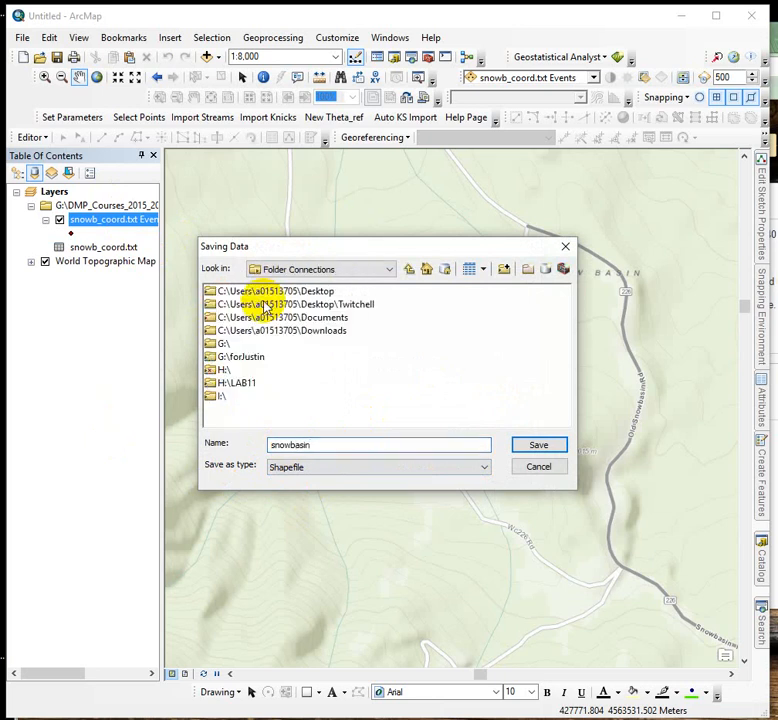
{"action": "left_click", "coordinate": [558, 467]}
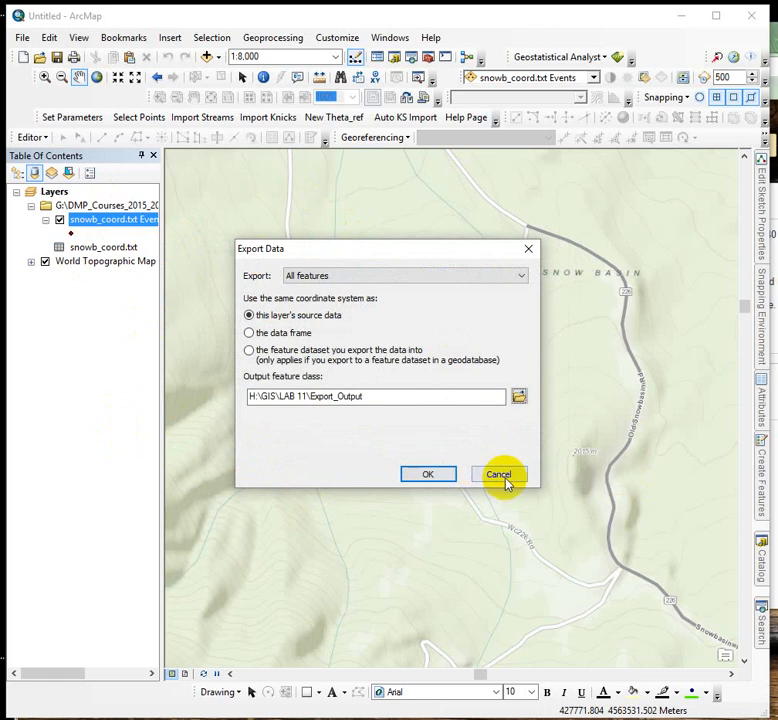
{"action": "left_click", "coordinate": [503, 479]}
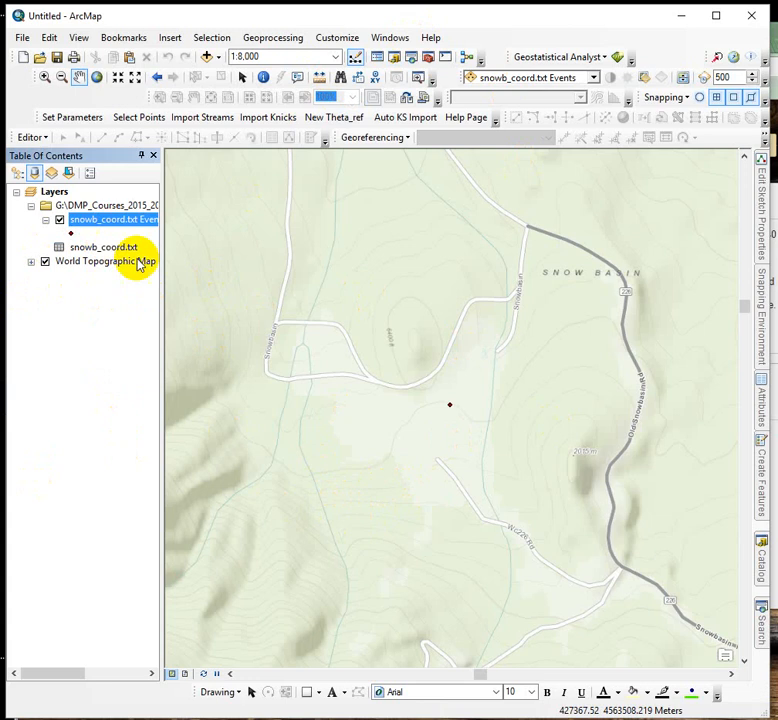
{"action": "left_click", "coordinate": [112, 220]}
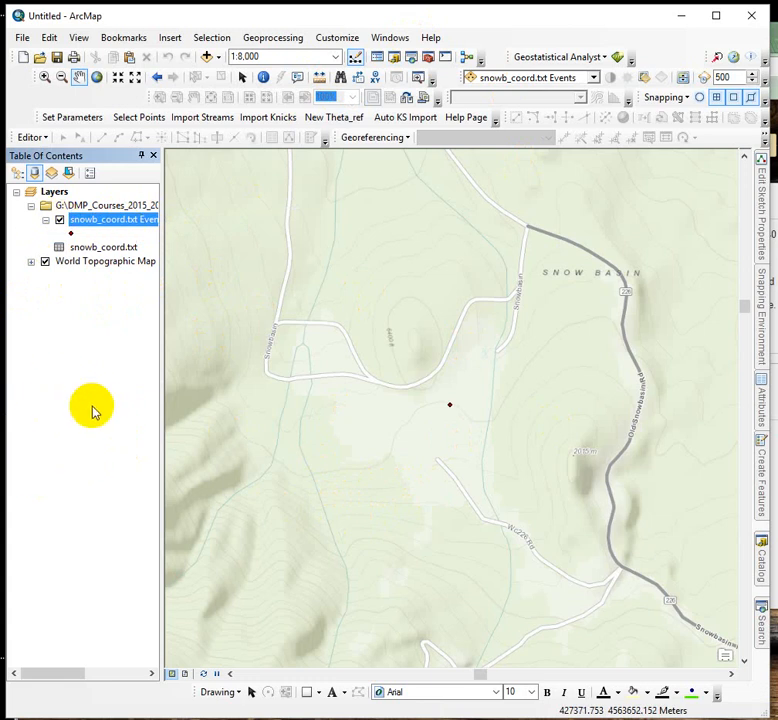